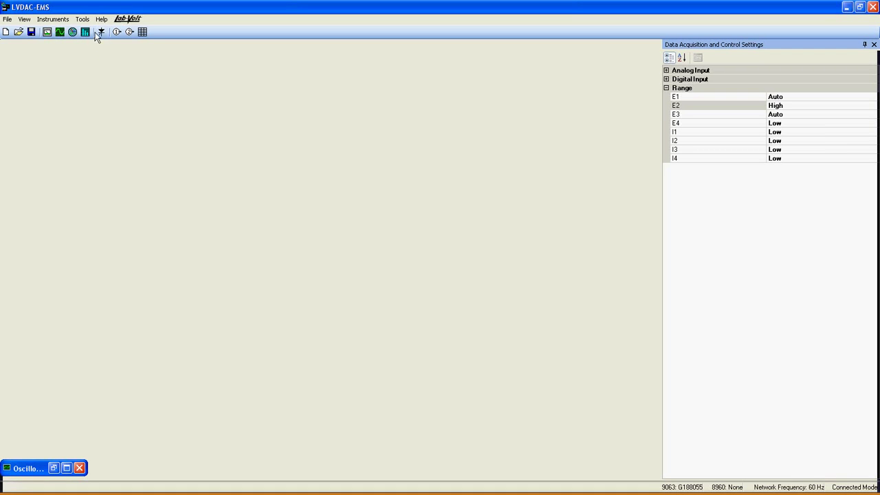
# Open the Thyristor Control instrument and set its Function to Solid State Relay
pyautogui.click(101, 33)
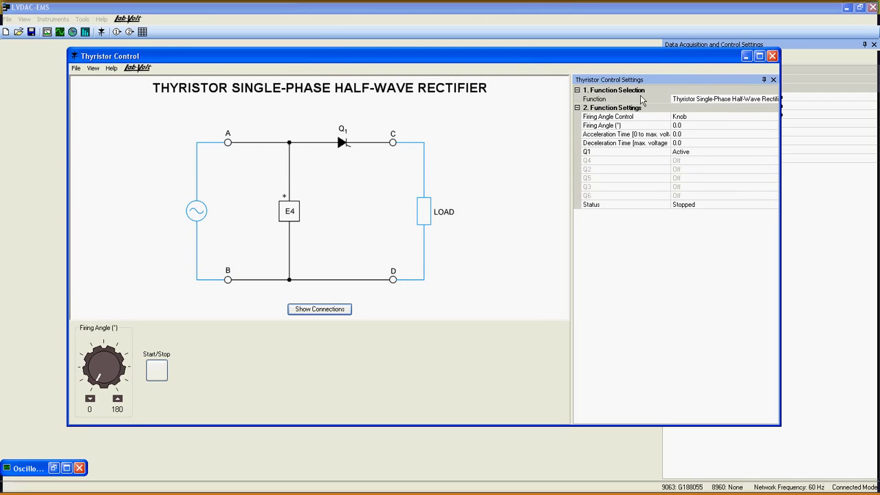
pyautogui.click(767, 98)
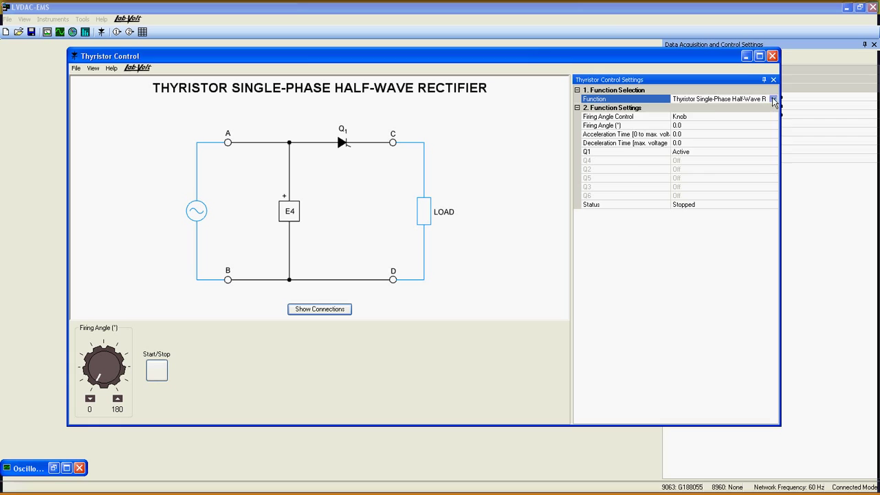
pyautogui.click(773, 98)
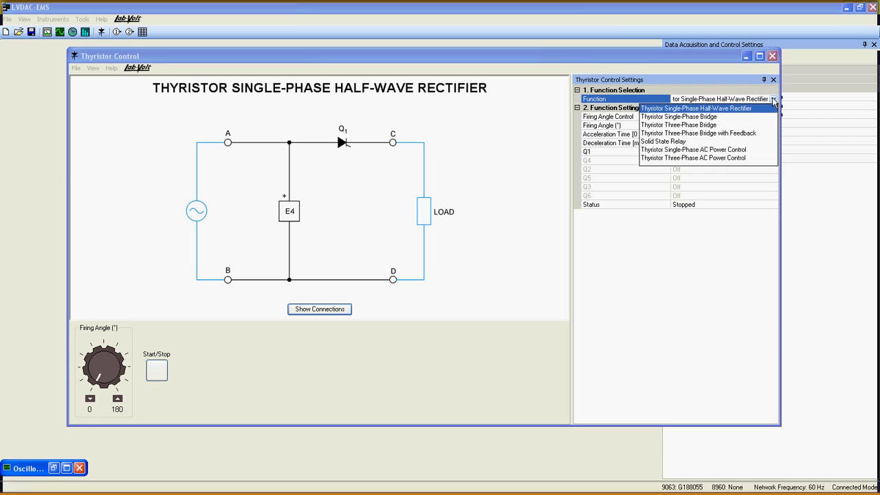
pyautogui.click(681, 142)
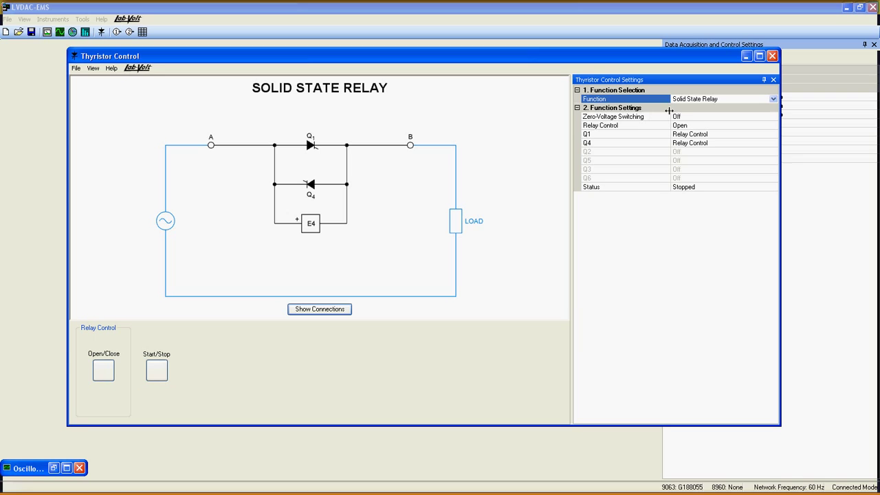
pyautogui.click(731, 116)
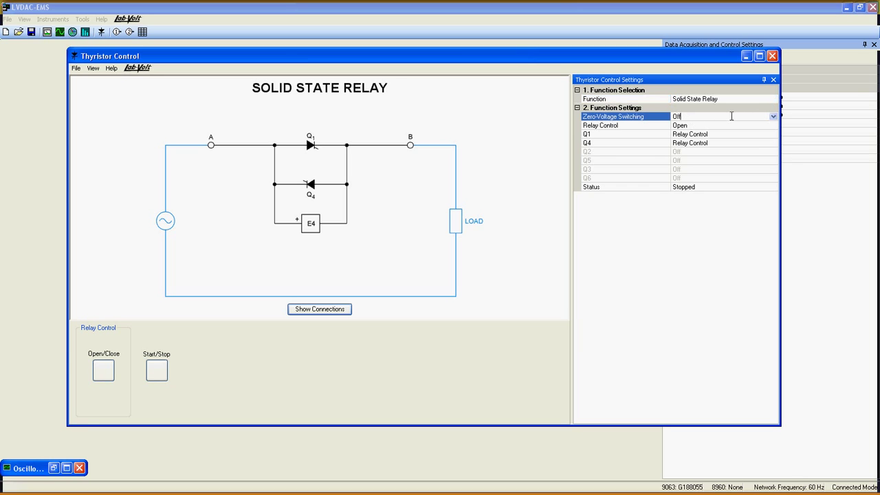
pyautogui.click(773, 116)
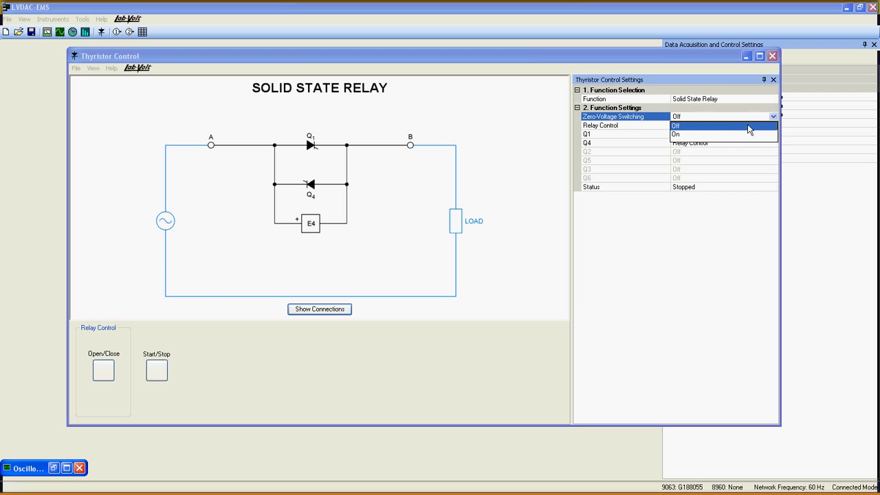
pyautogui.click(773, 118)
pyautogui.click(771, 125)
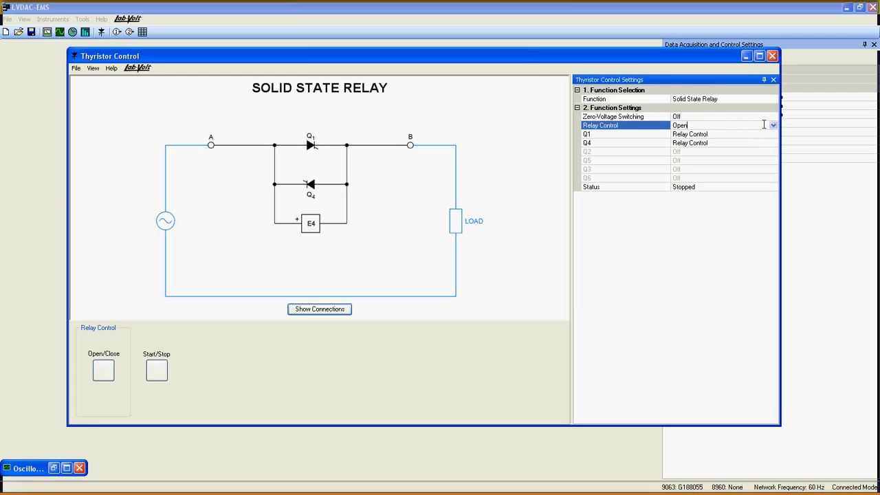
pyautogui.click(773, 125)
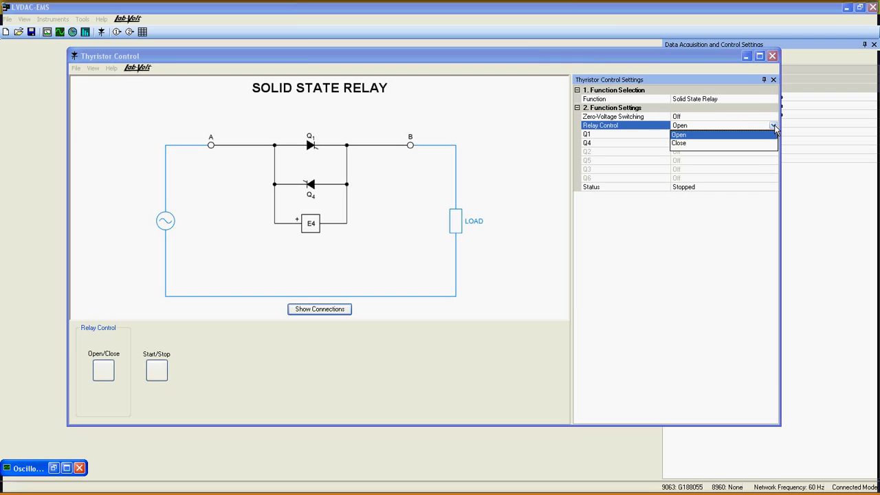
pyautogui.click(691, 136)
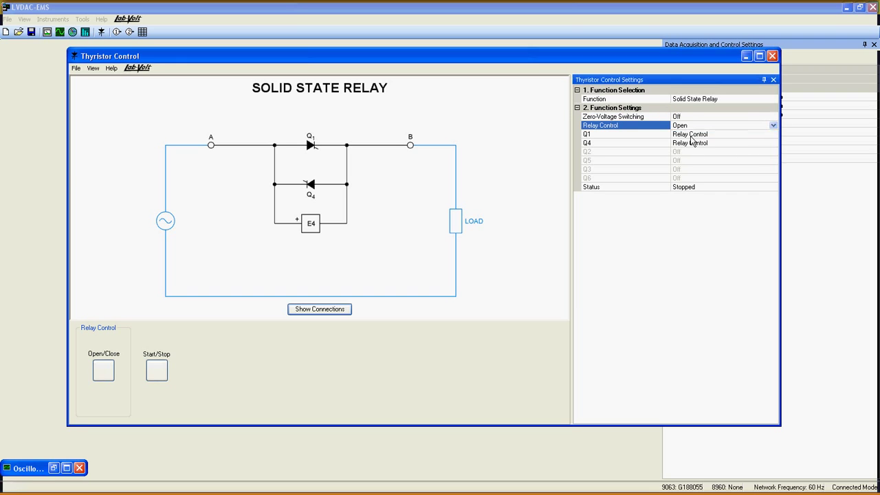
pyautogui.click(743, 134)
pyautogui.click(743, 143)
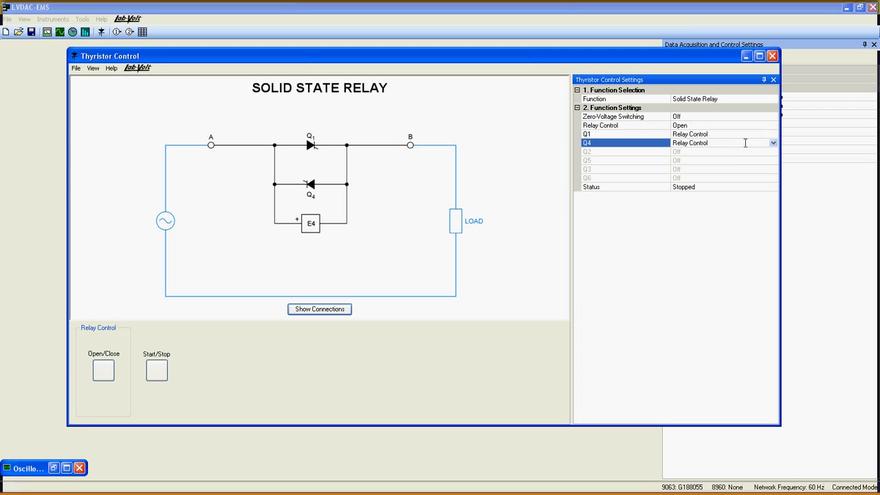
pyautogui.click(772, 144)
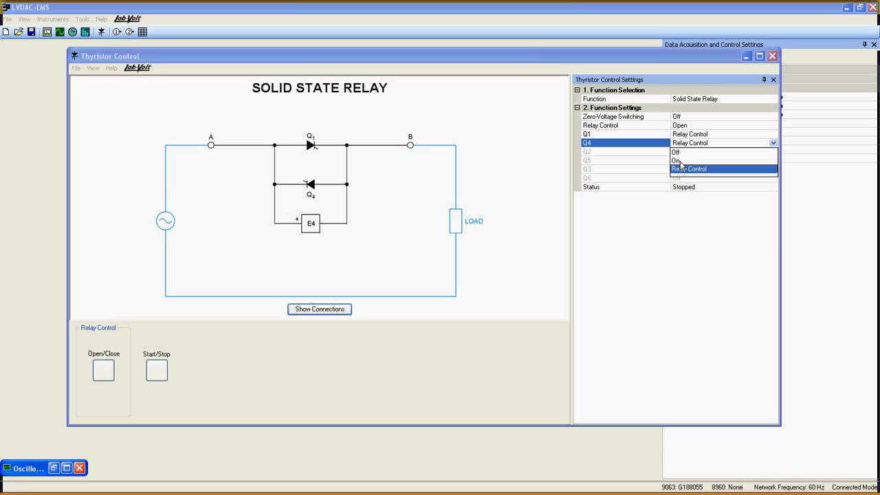
pyautogui.click(772, 146)
pyautogui.click(724, 187)
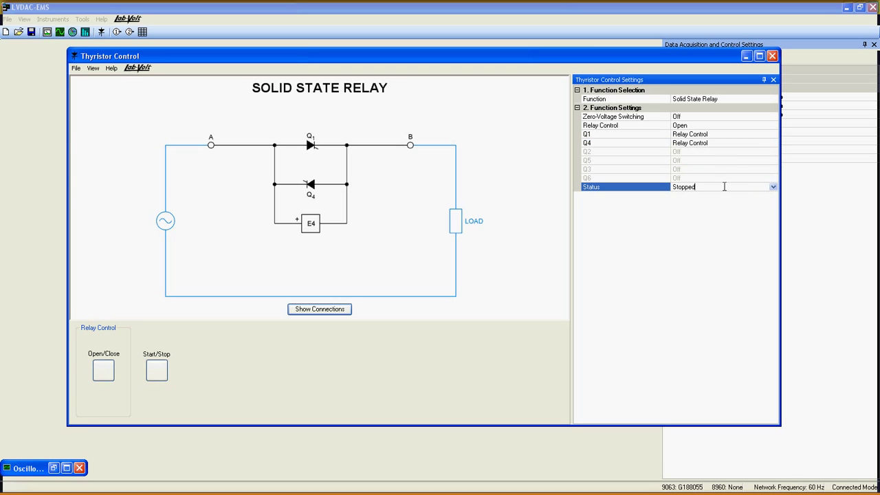
pyautogui.click(772, 187)
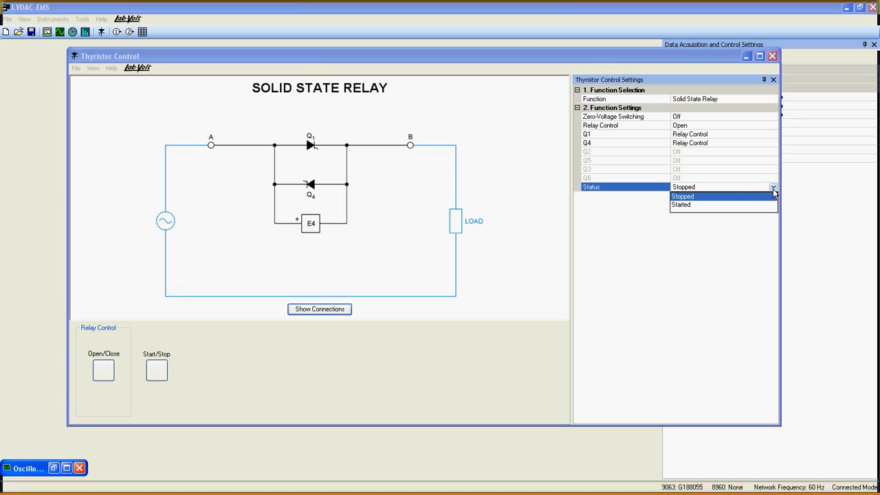
pyautogui.click(693, 197)
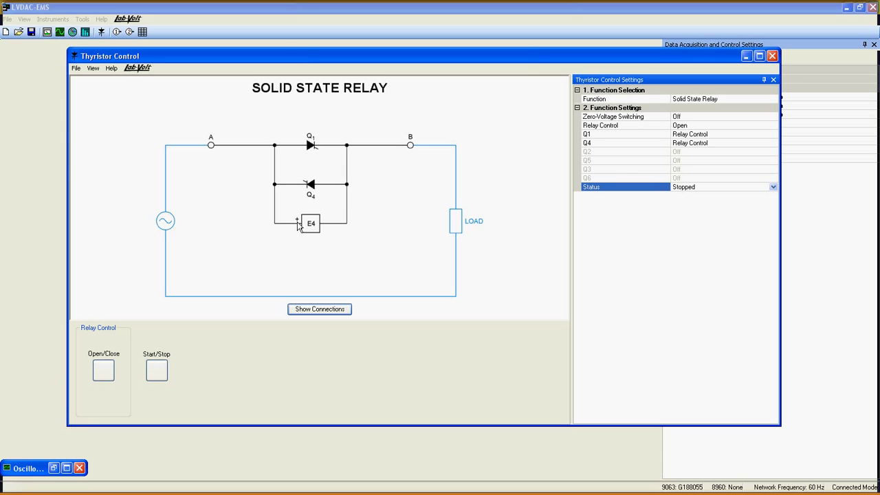
pyautogui.click(320, 308)
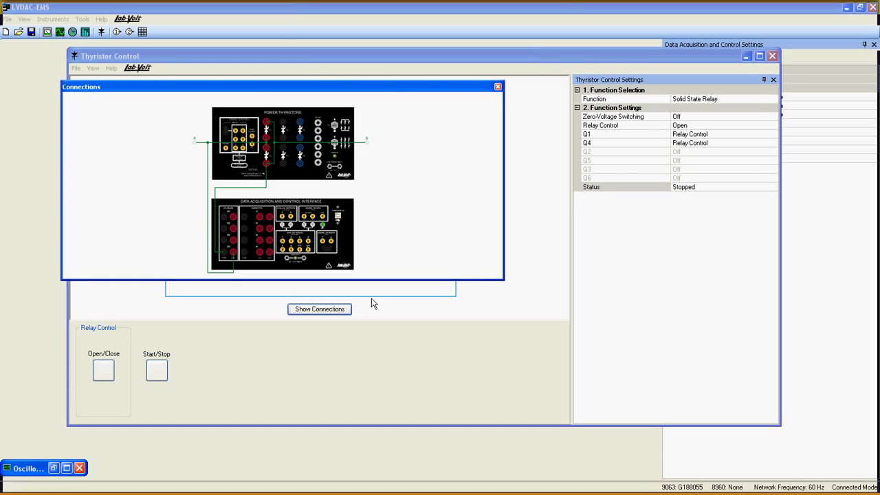
pyautogui.moveTo(504, 280); pyautogui.dragTo(619, 351)
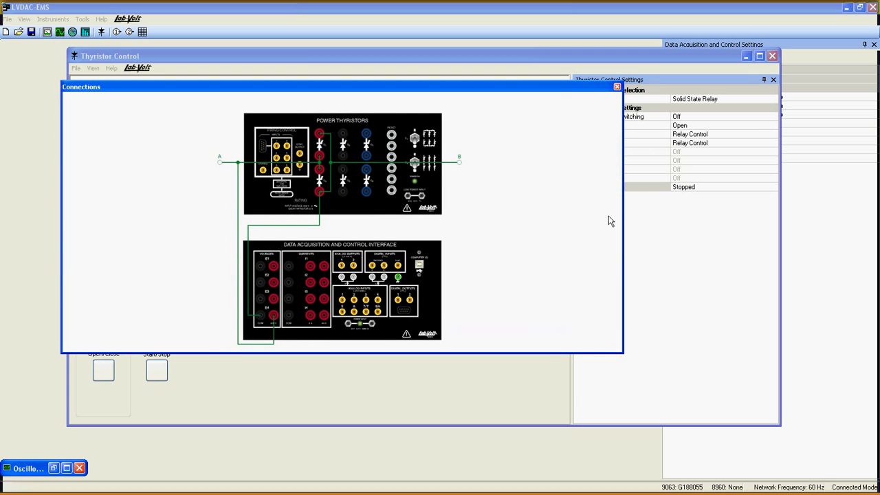
pyautogui.click(616, 88)
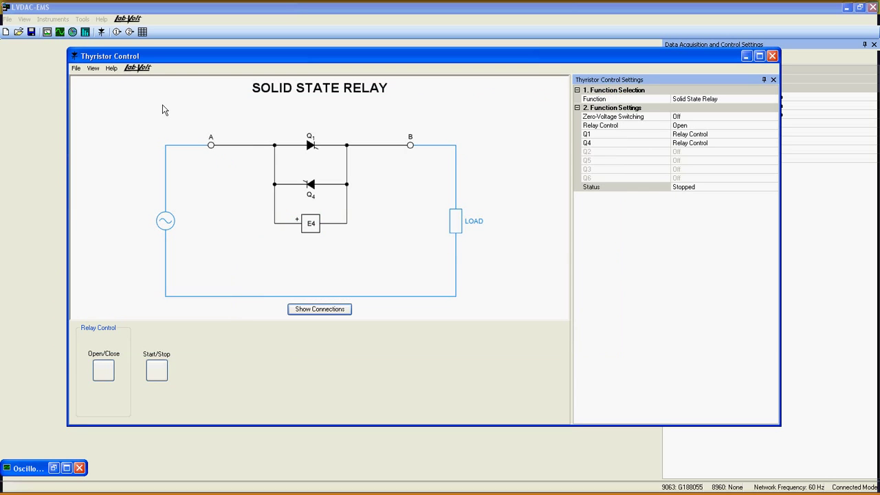
# Narrow the Thyristor Control window, restore the Oscilloscope beside it, and enable Continuous Refresh
pyautogui.moveTo(66, 51); pyautogui.dragTo(485, 60)
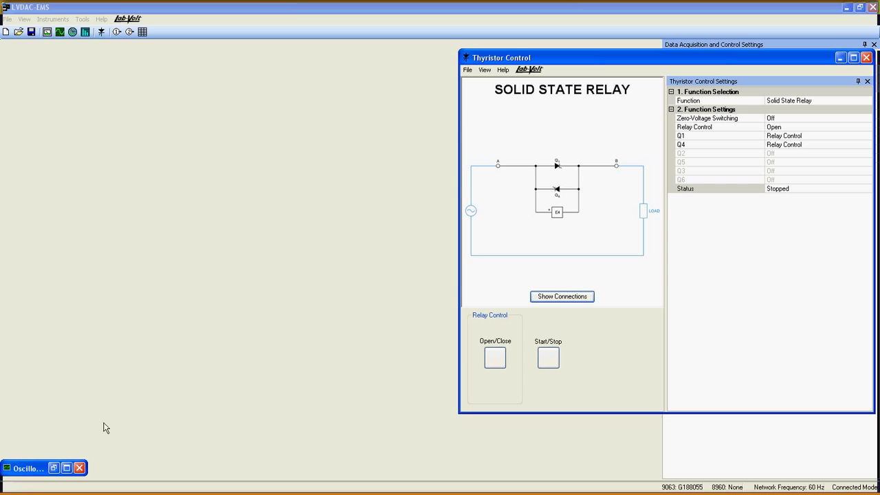
pyautogui.click(53, 467)
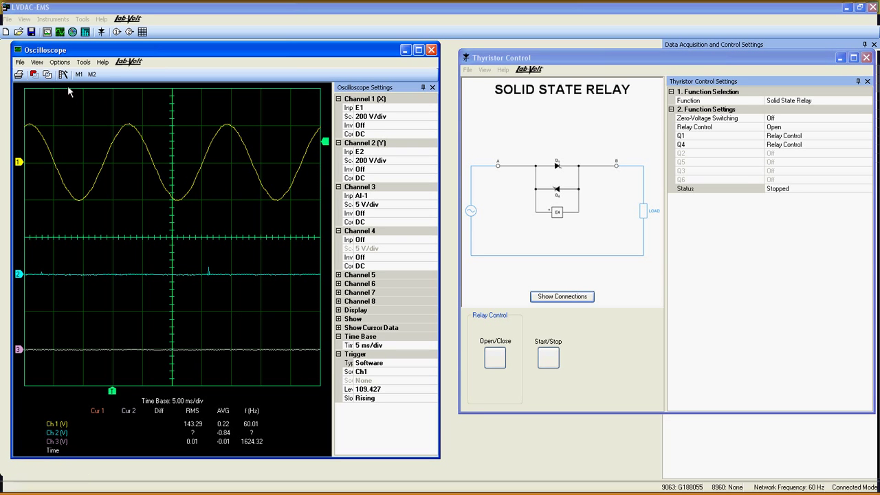
pyautogui.click(50, 76)
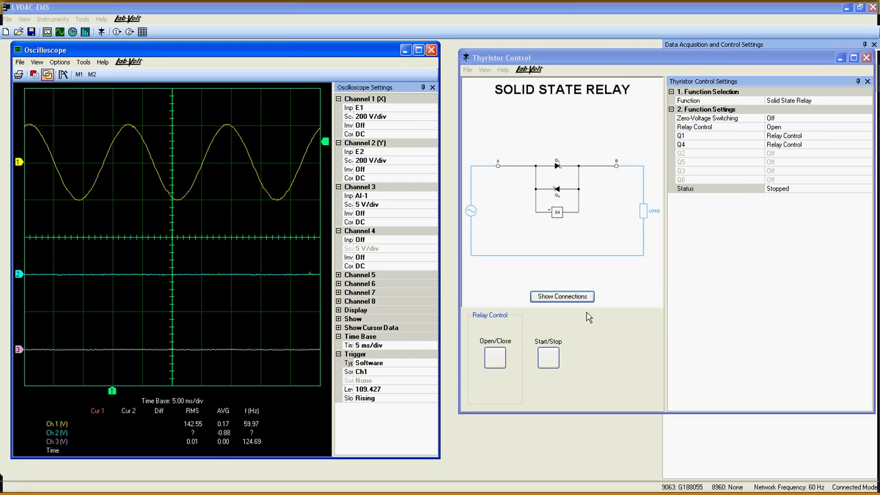
# Start the Solid State Relay so its status reads Started
pyautogui.click(549, 358)
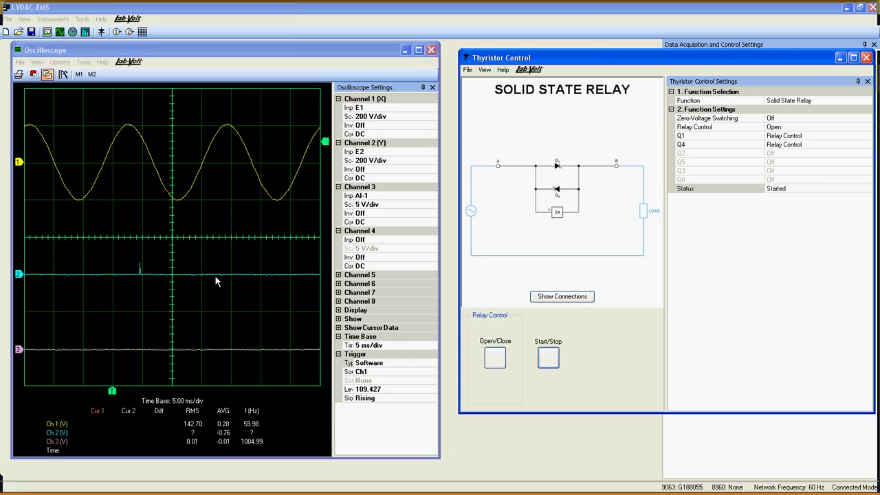
# Set the oscilloscope Trigger Type to Hardware with Ch2 as the trigger source
pyautogui.click(421, 364)
pyautogui.click(432, 369)
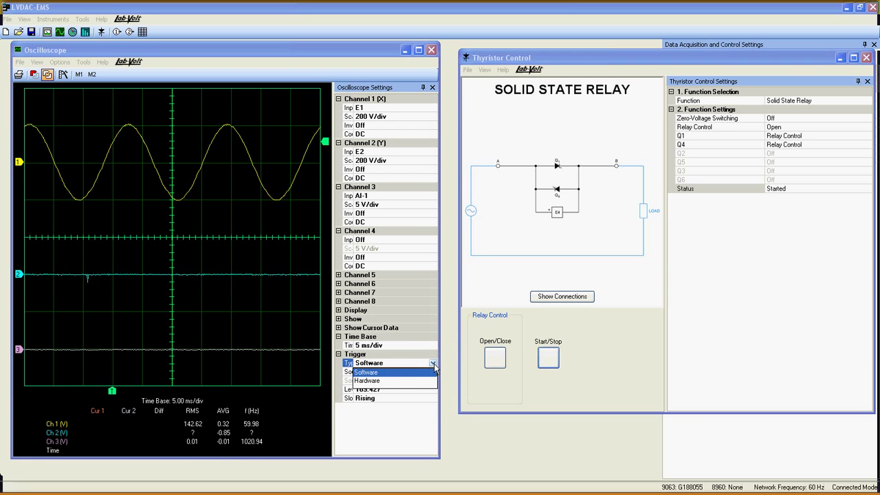
pyautogui.click(397, 381)
pyautogui.click(396, 372)
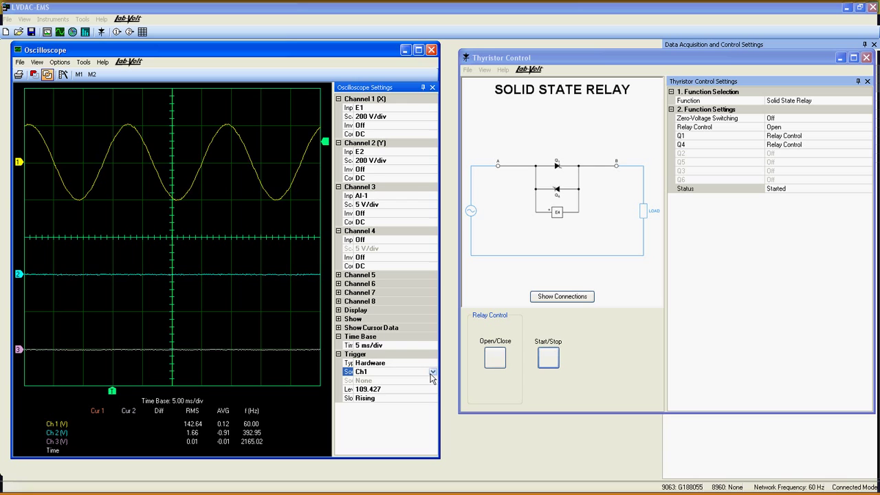
pyautogui.click(432, 371)
pyautogui.click(360, 389)
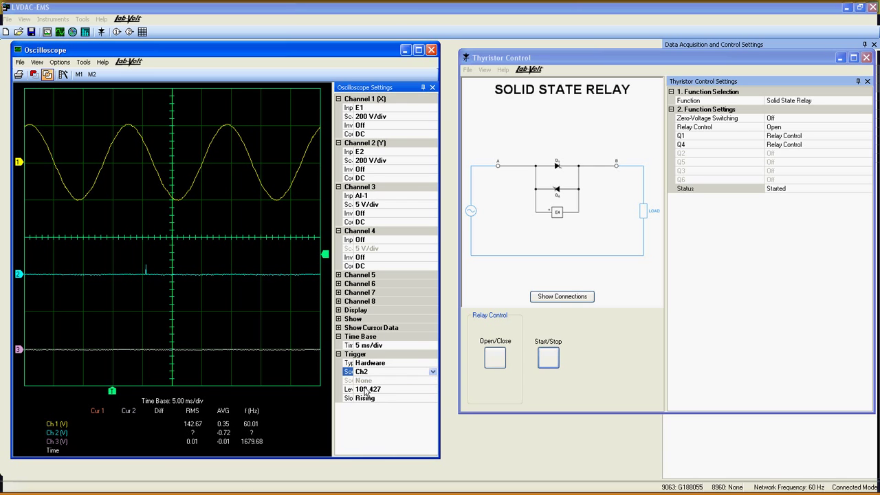
# Arm a single capture and close the relay, capturing E2 rising to about 138 V RMS
pyautogui.click(34, 74)
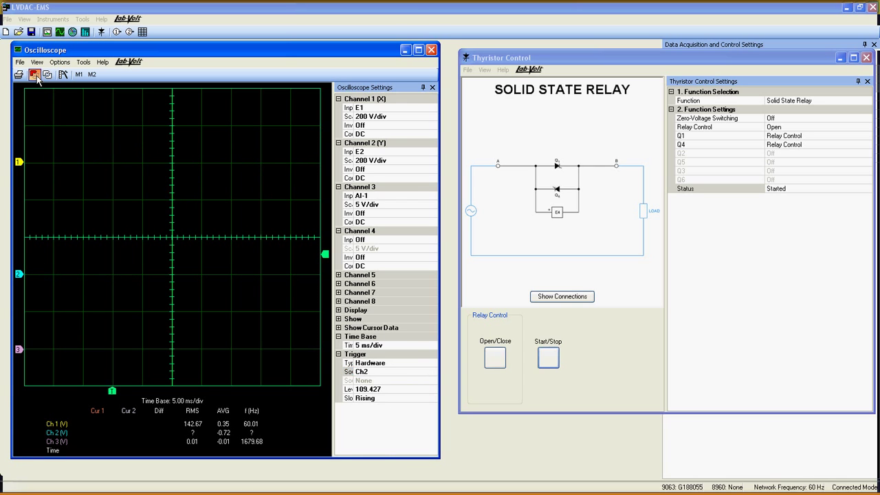
pyautogui.click(495, 359)
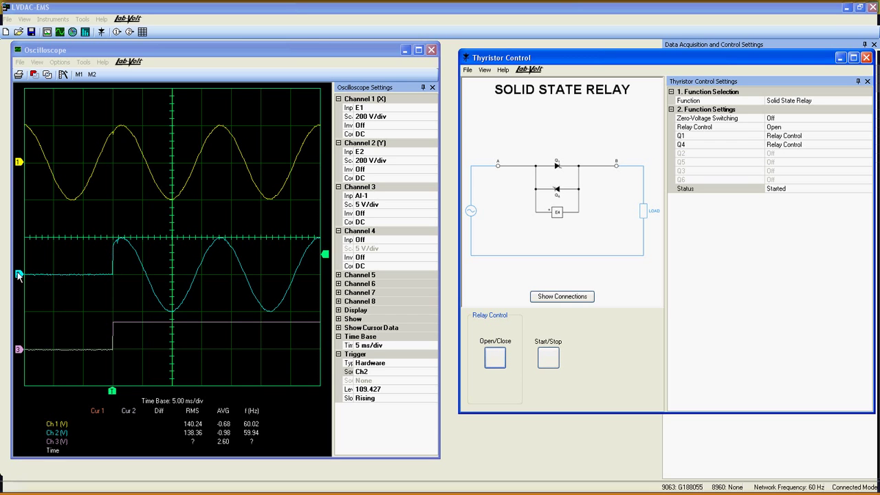
pyautogui.click(22, 252)
pyautogui.moveTo(19, 274)
pyautogui.mouseDown()
pyautogui.moveTo(21, 164)
pyautogui.moveTo(19, 274)
pyautogui.mouseUp()
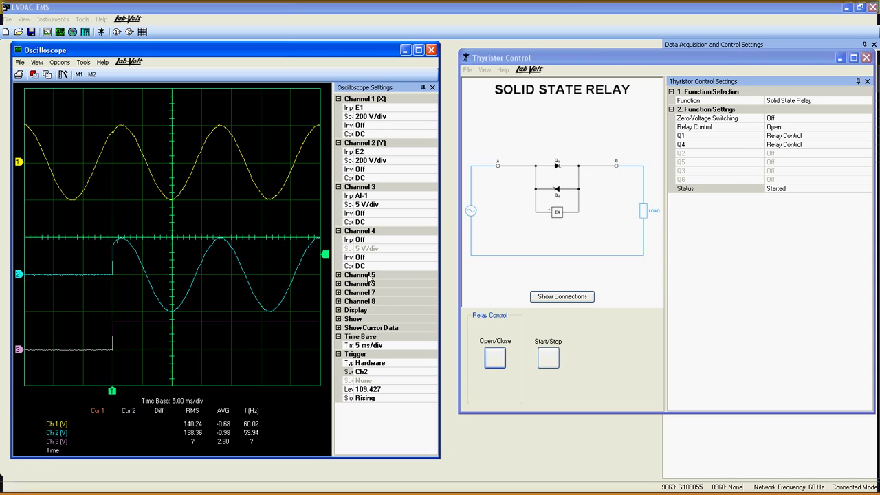
# Set Zero-Voltage Switching to On in the Thyristor Control settings
pyautogui.click(789, 119)
pyautogui.click(866, 119)
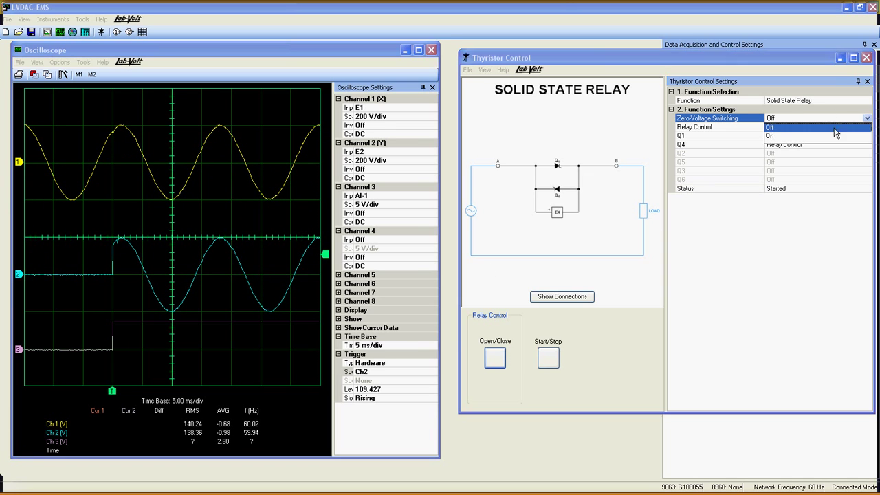
pyautogui.click(771, 137)
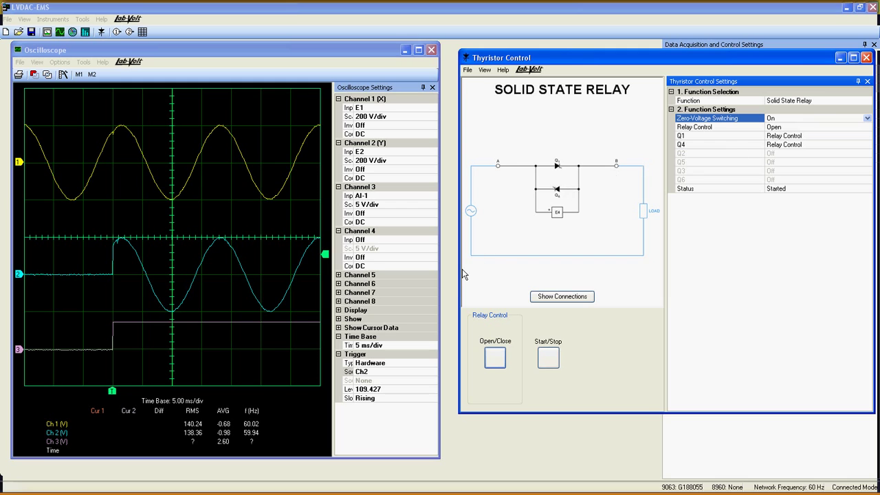
# Arm a single capture and close the relay again, capturing E2 starting at zero (138.49 V RMS)
pyautogui.click(34, 76)
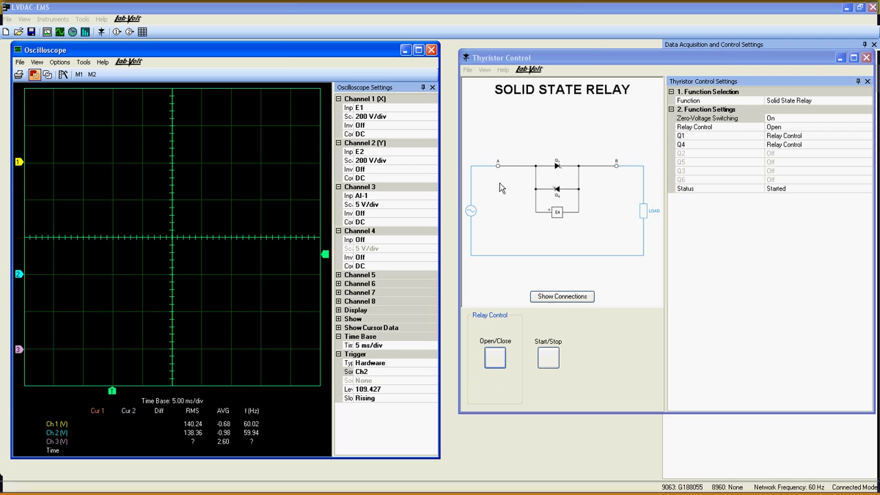
pyautogui.click(497, 359)
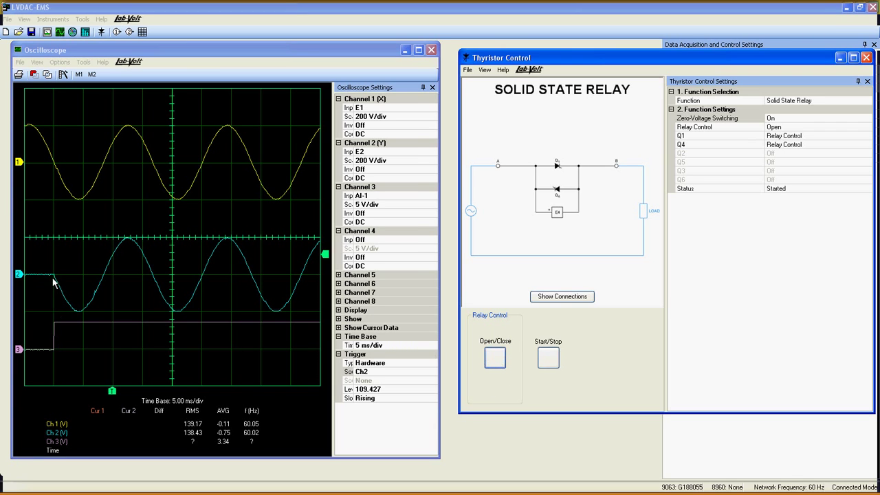
pyautogui.moveTo(34, 277)
pyautogui.mouseDown()
pyautogui.moveTo(28, 167)
pyautogui.moveTo(28, 277)
pyautogui.mouseUp()
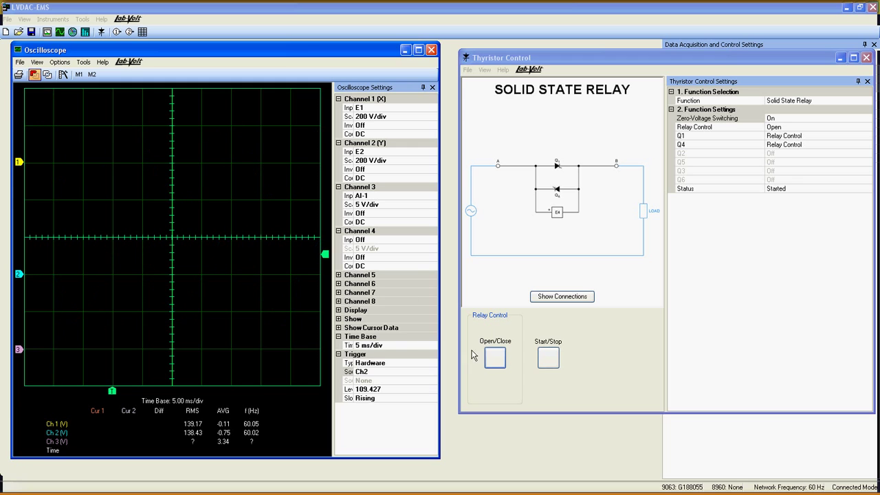
pyautogui.click(495, 357)
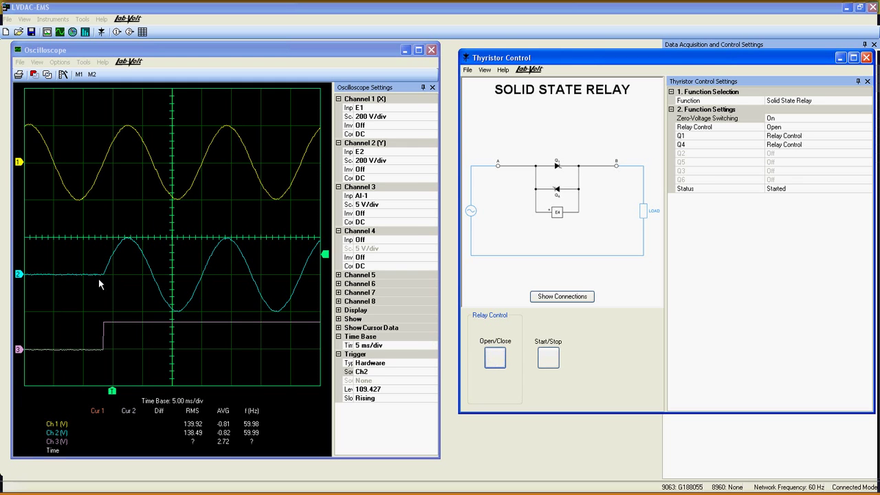
pyautogui.moveTo(19, 274)
pyautogui.mouseDown()
pyautogui.moveTo(21, 167)
pyautogui.moveTo(22, 277)
pyautogui.mouseUp()
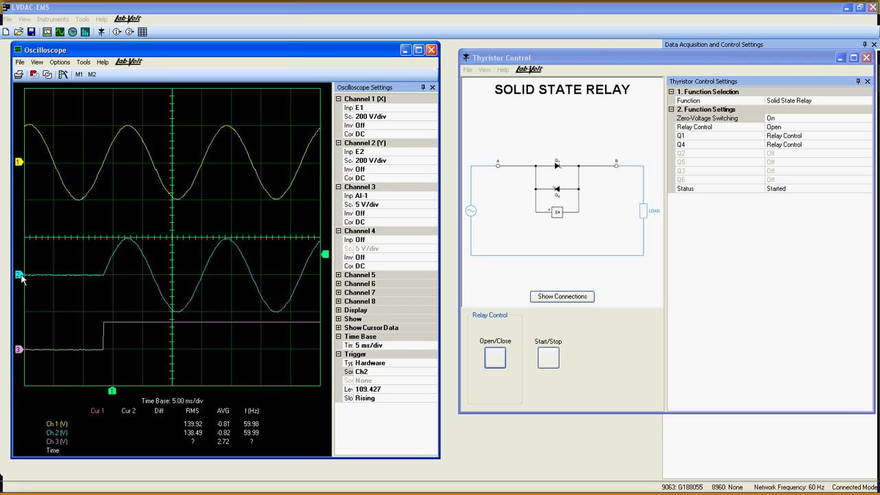